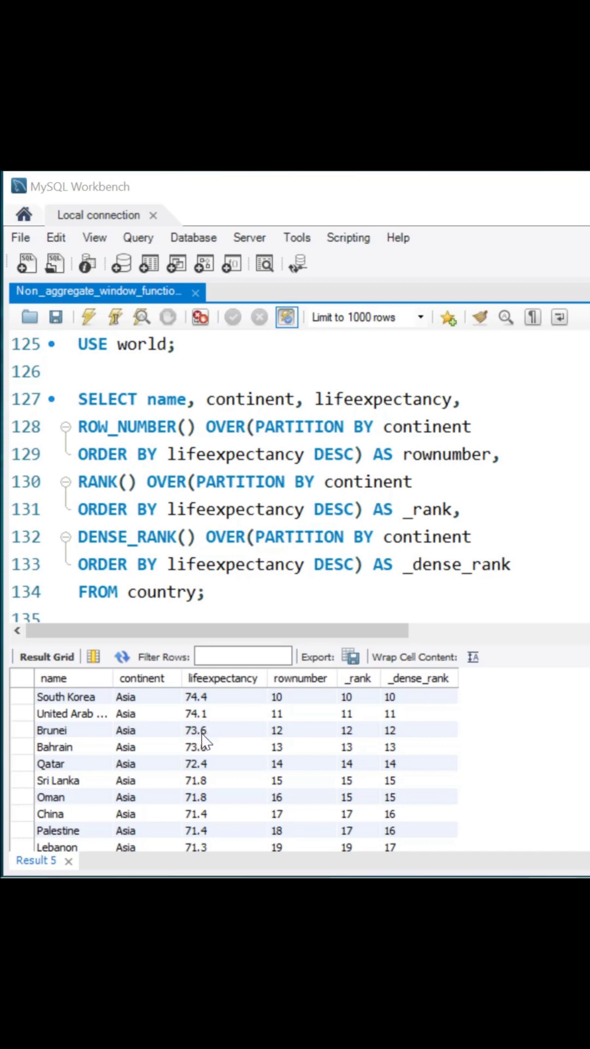
click(246, 796)
click(284, 783)
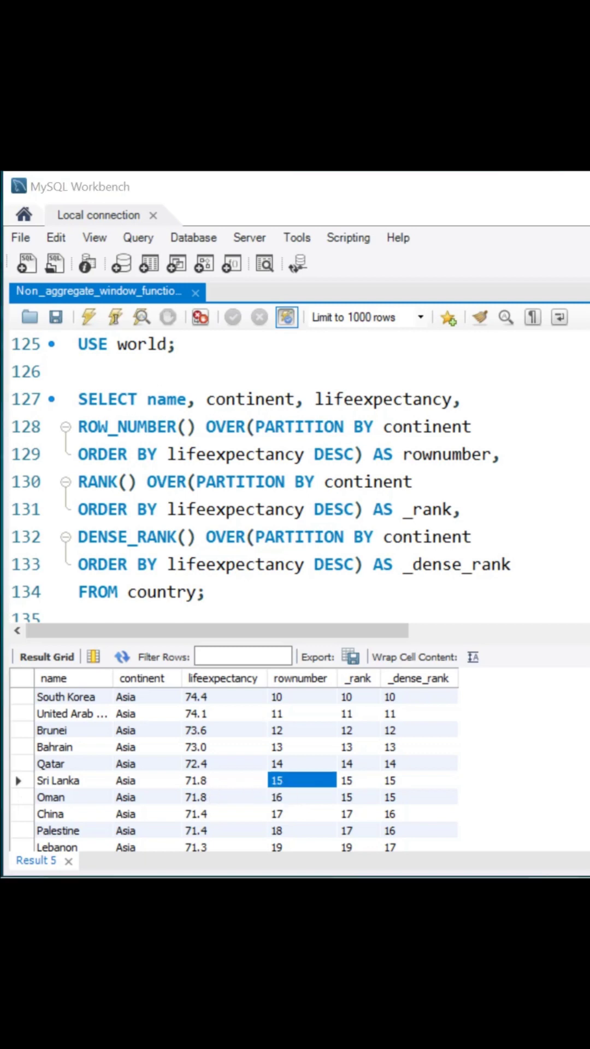
key(Right)
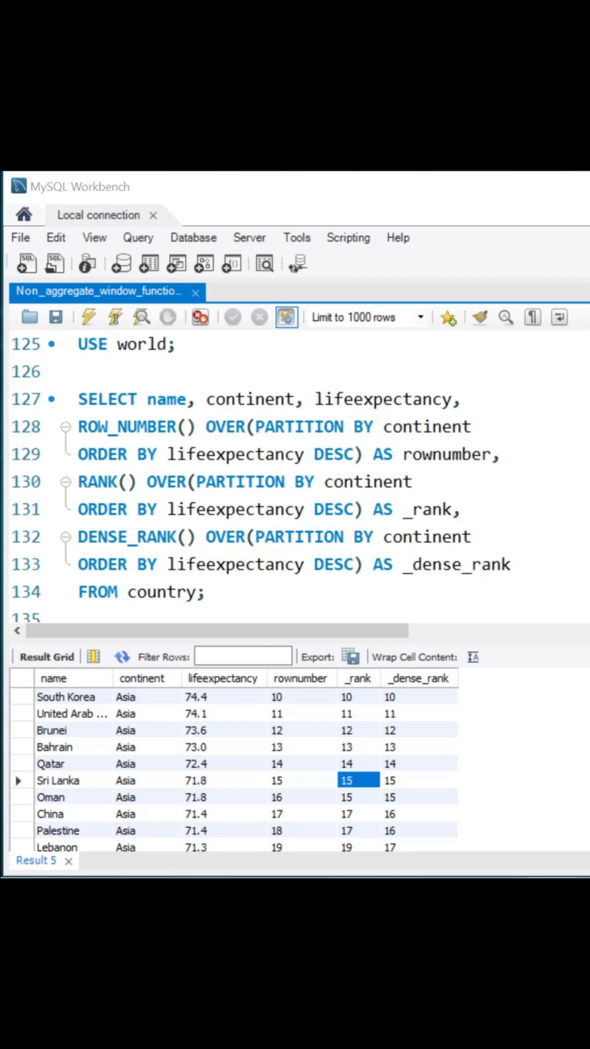
click(352, 799)
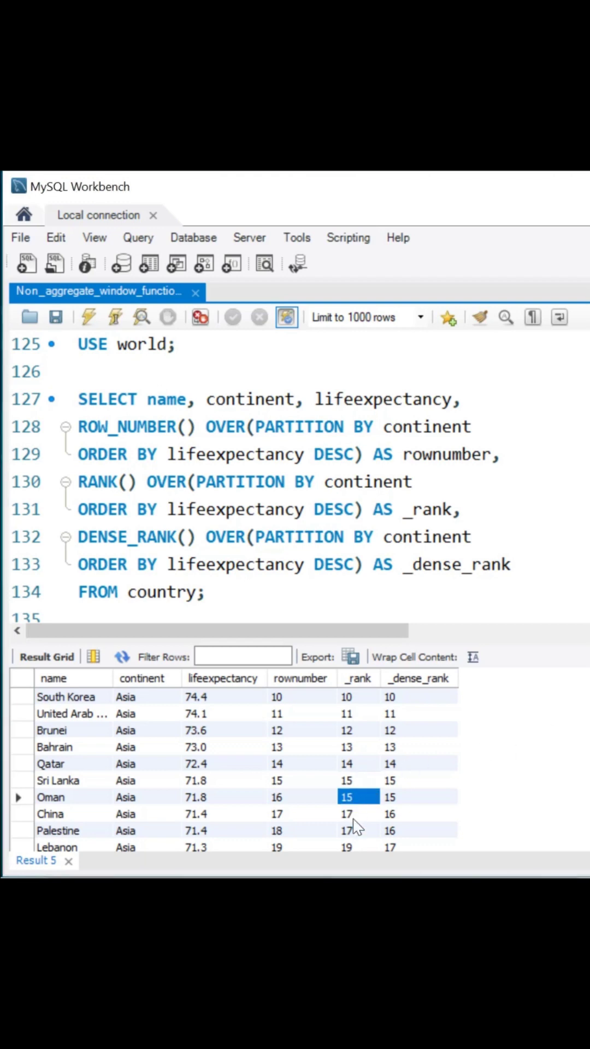
click(354, 814)
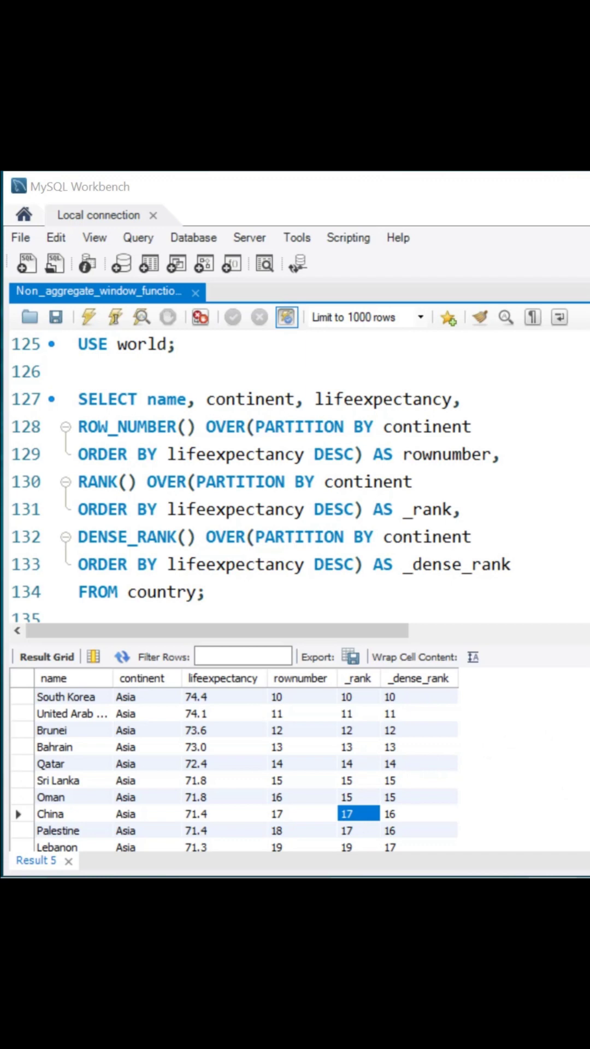
click(402, 783)
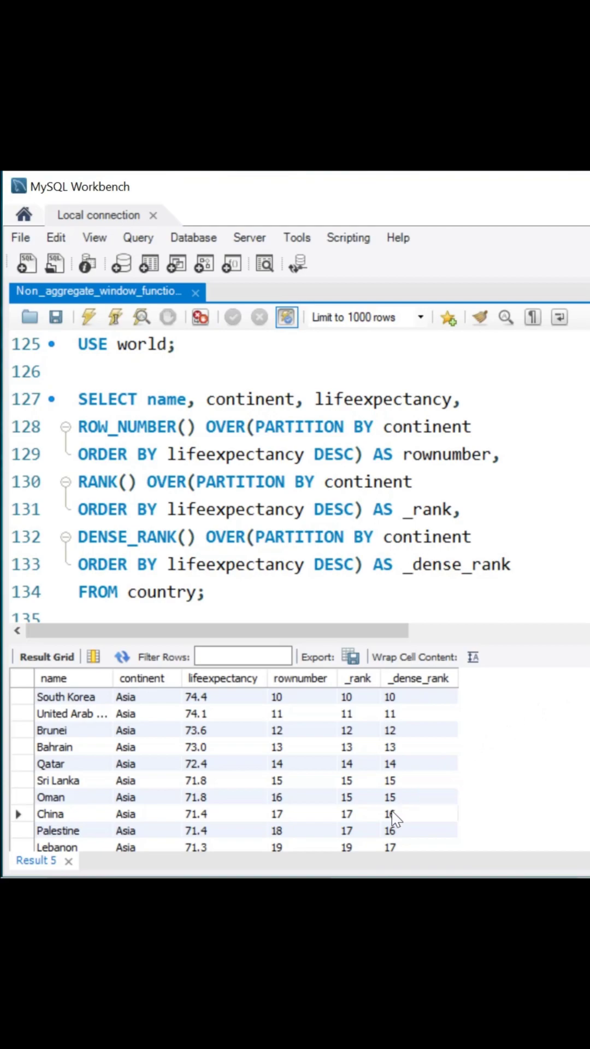